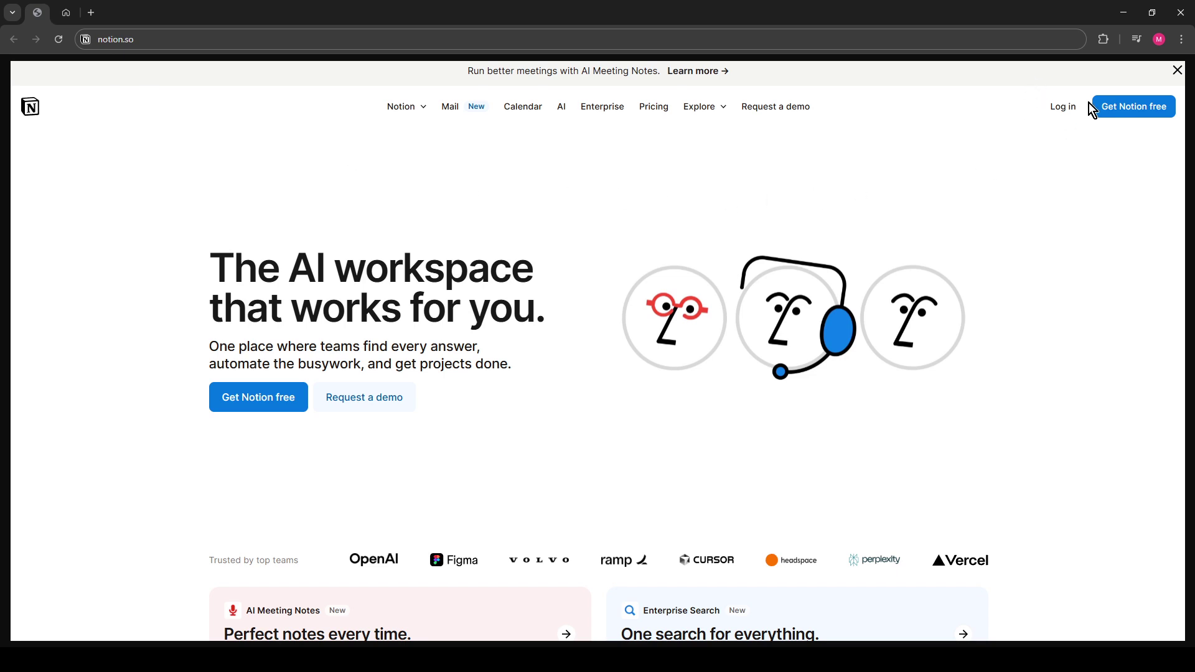
Log in from the notion.so site to reach the workspace Home page.
{"action": "left_click", "coordinate": [1061, 107]}
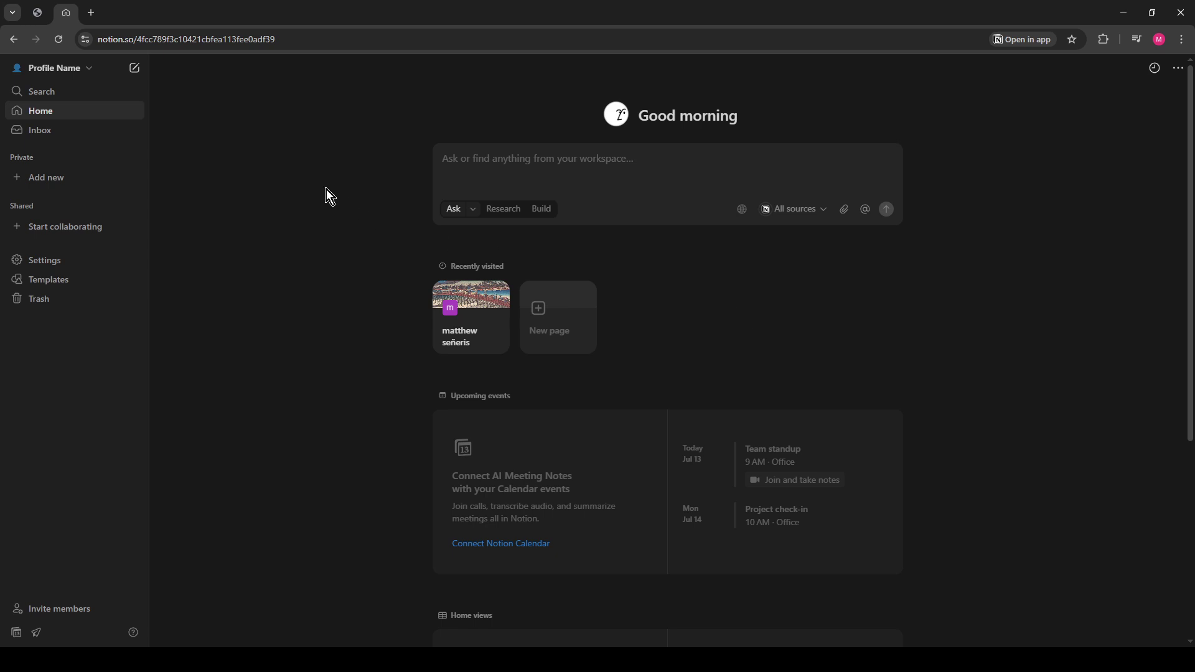
Create a new blank page and turn it into a Table database, closing the source panel.
{"action": "left_click", "coordinate": [133, 69]}
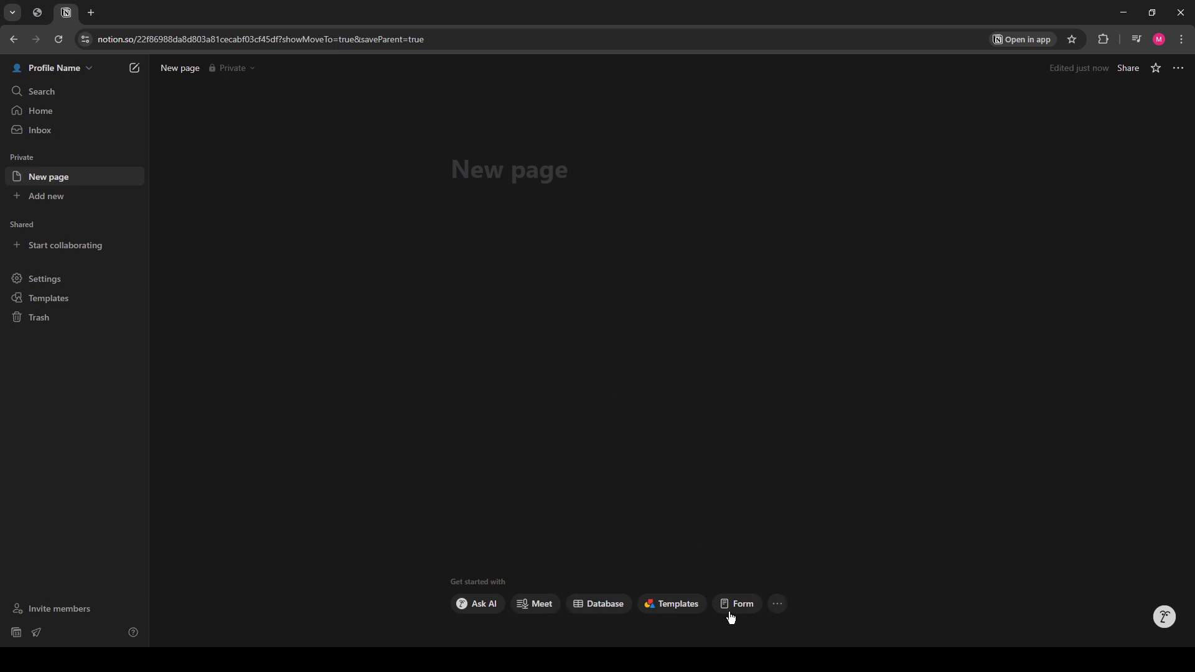
{"action": "left_click", "coordinate": [780, 607]}
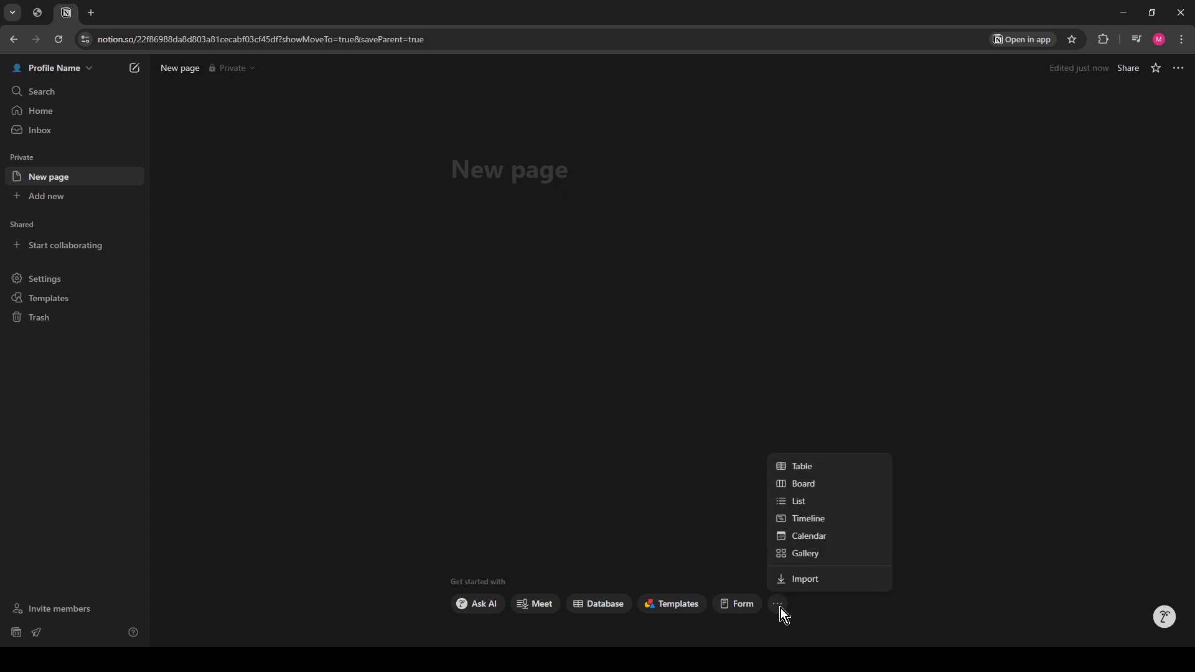
{"action": "left_click", "coordinate": [803, 467]}
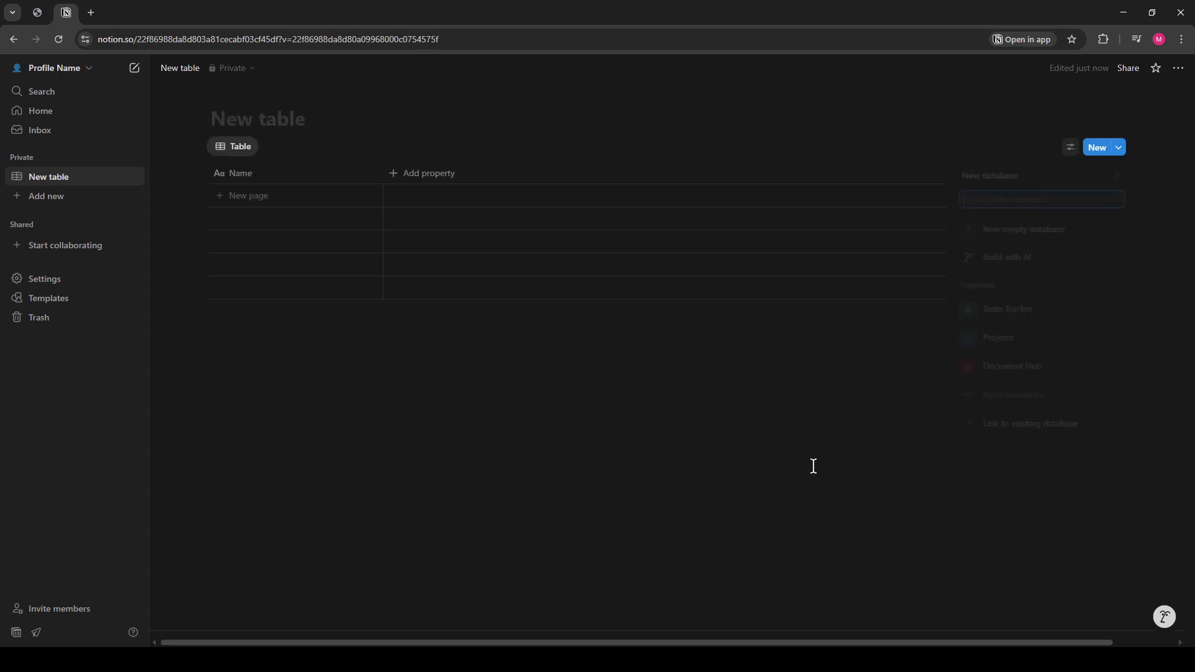
{"action": "left_click", "coordinate": [900, 110]}
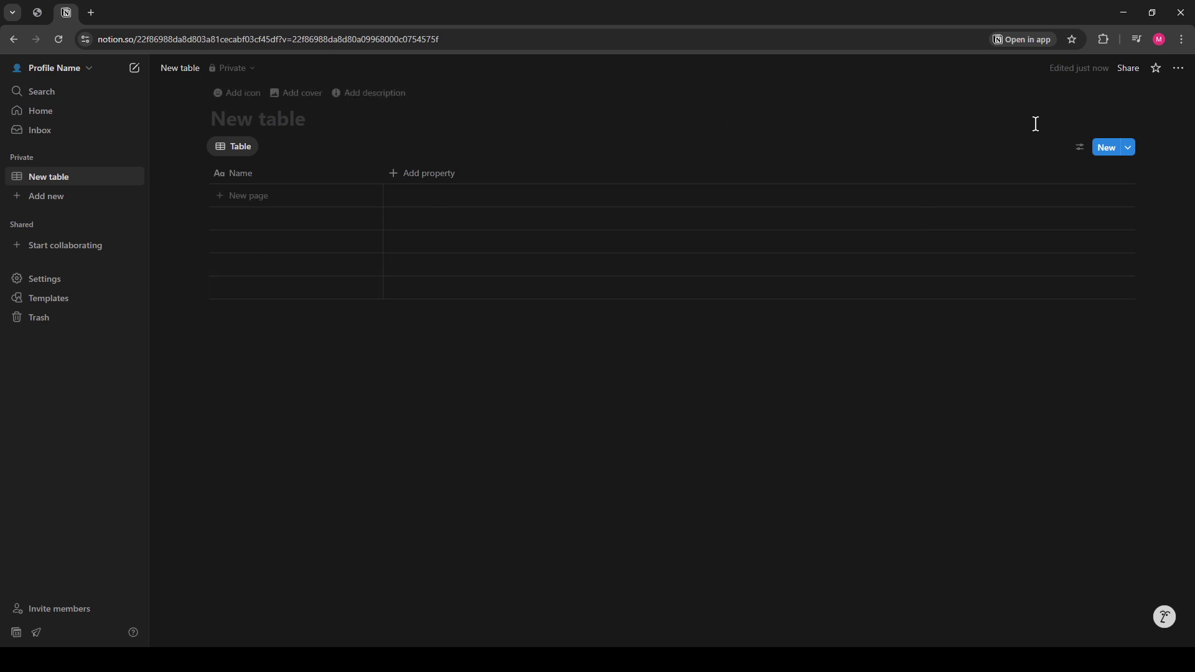
Name the table view '1st Database' and title the page '1st Database'.
{"action": "left_click", "coordinate": [1075, 153]}
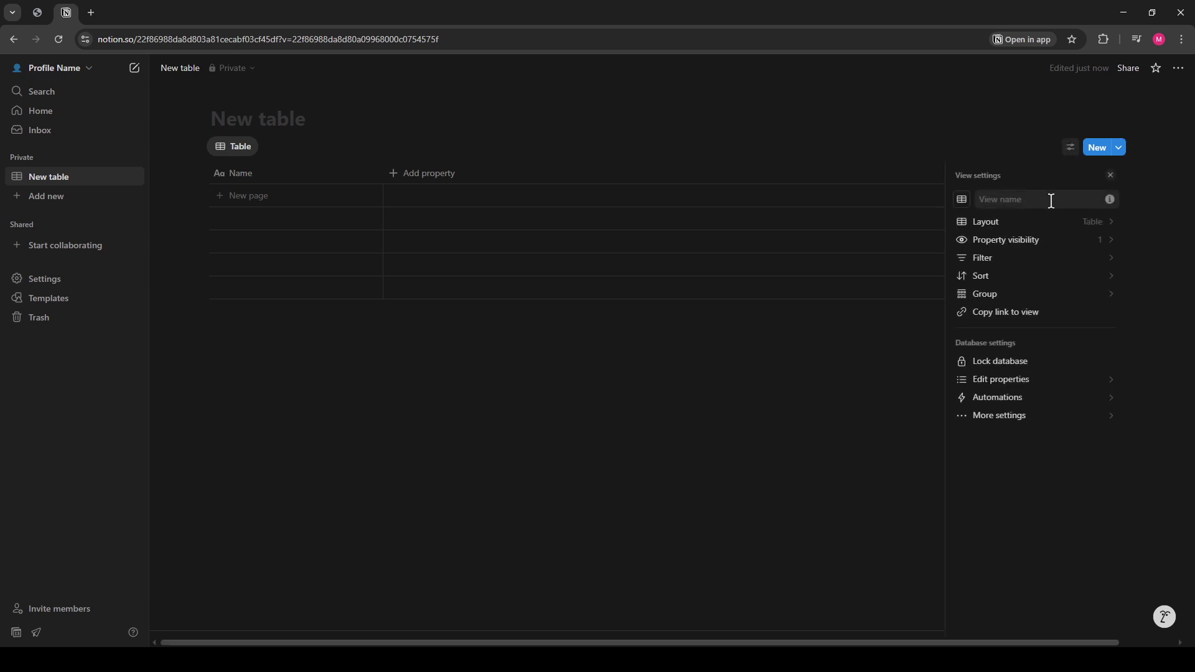
{"action": "left_click", "coordinate": [1051, 201]}
{"action": "type", "text": "1st D"}
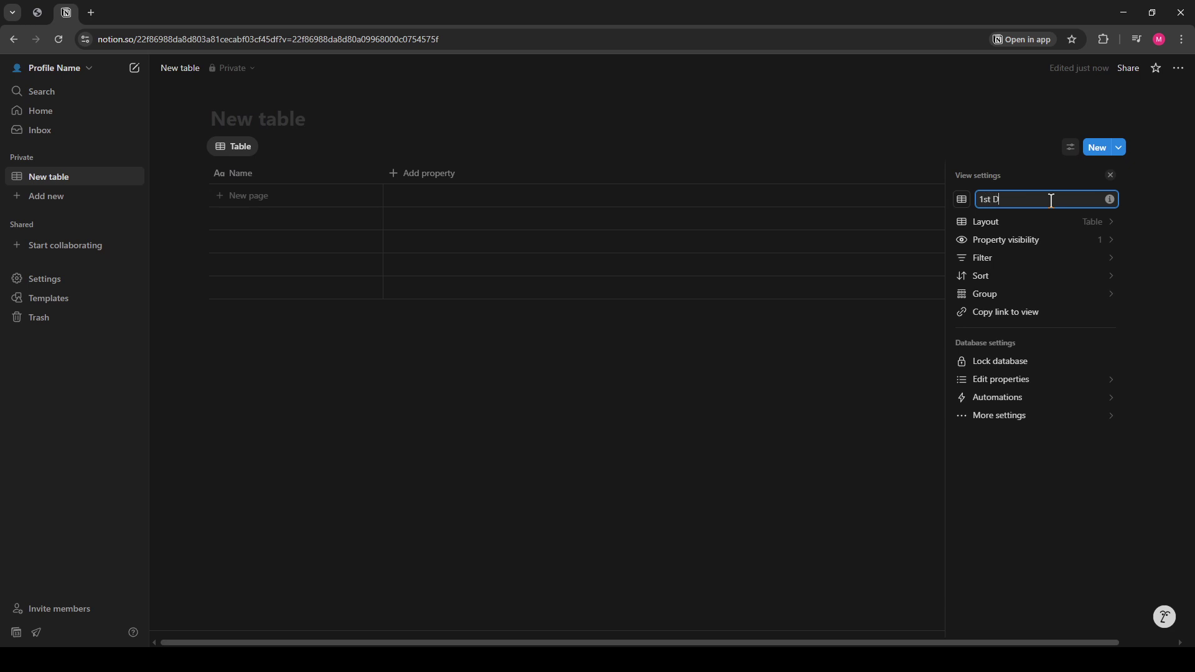
{"action": "type", "text": "atabase"}
{"action": "left_click", "coordinate": [664, 449]}
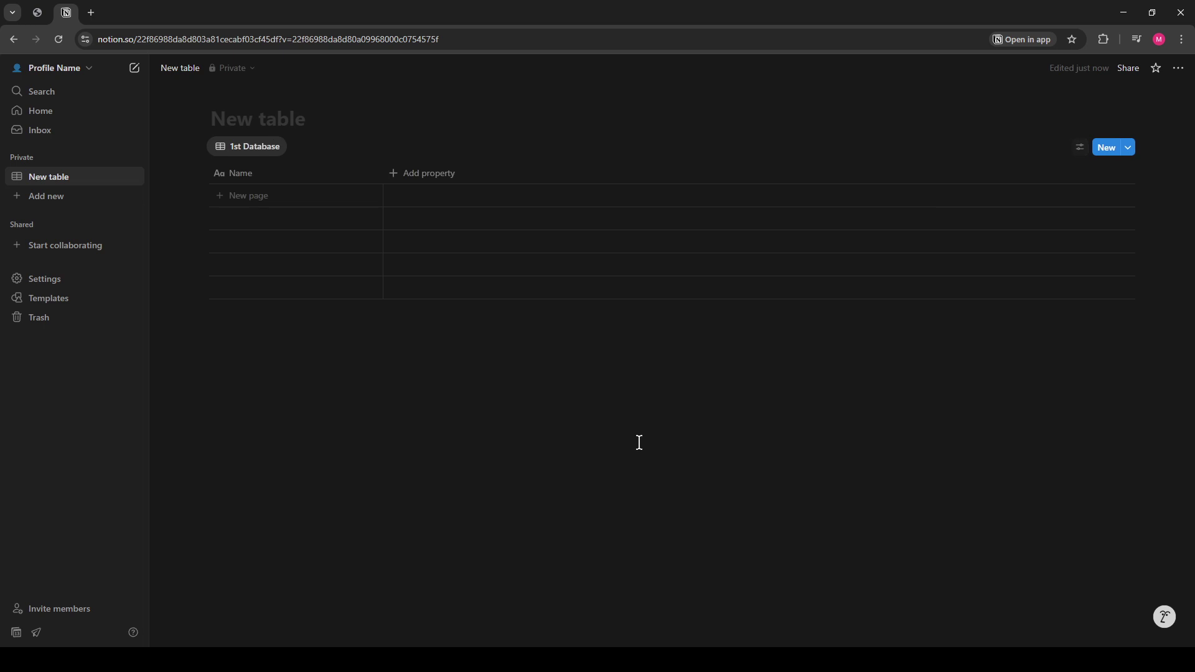
{"action": "left_click", "coordinate": [249, 117]}
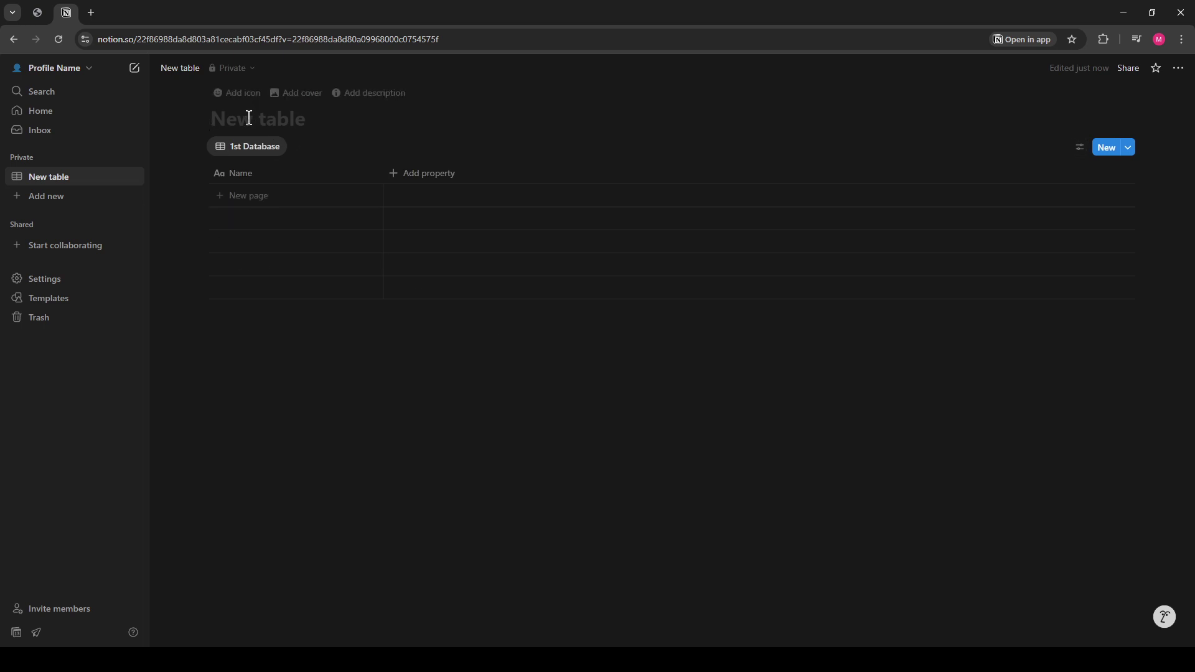
{"action": "type", "text": "1st Database"}
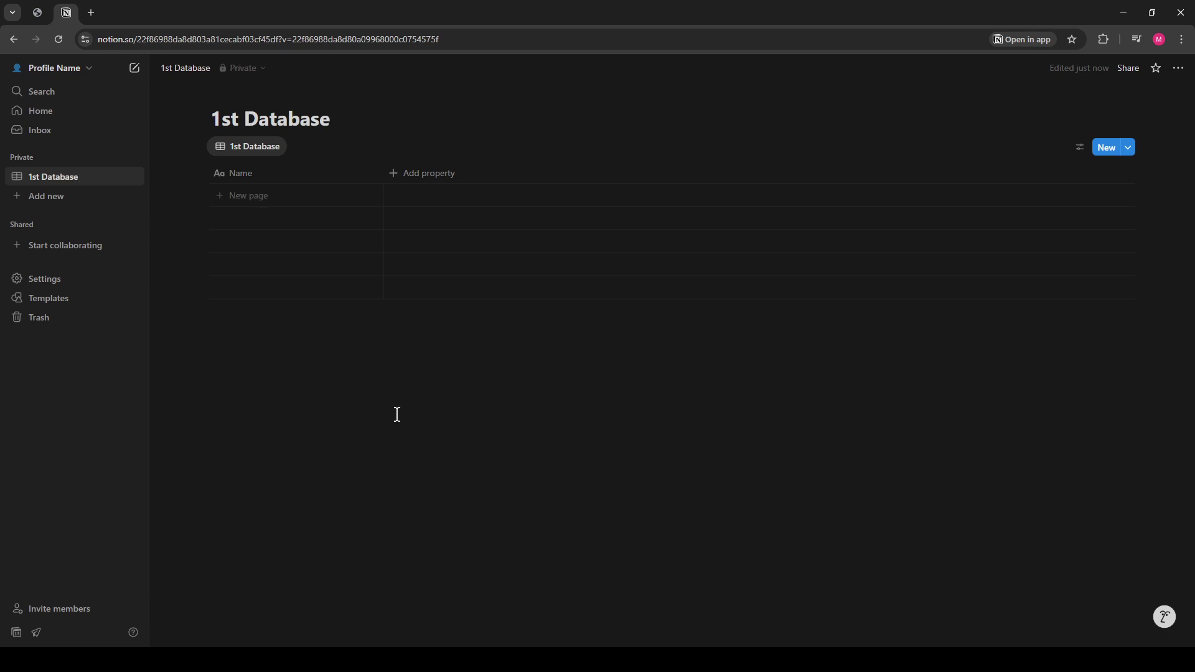
Create another blank page and turn it into a Table database.
{"action": "left_click", "coordinate": [136, 71]}
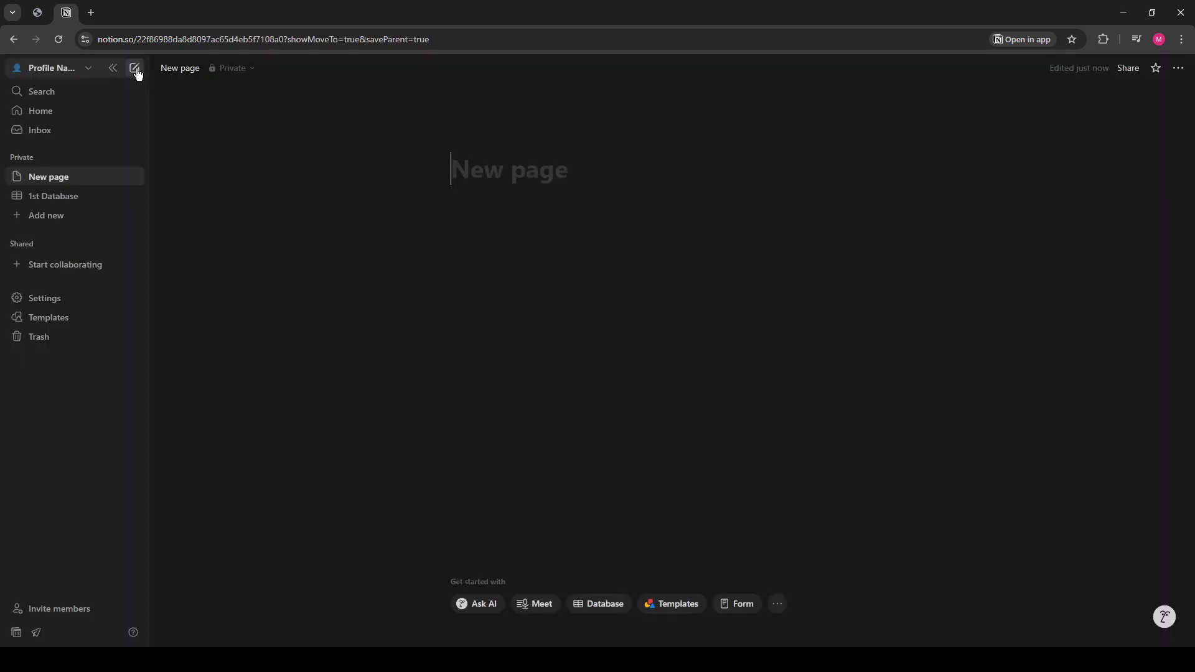
{"action": "key", "text": "Return"}
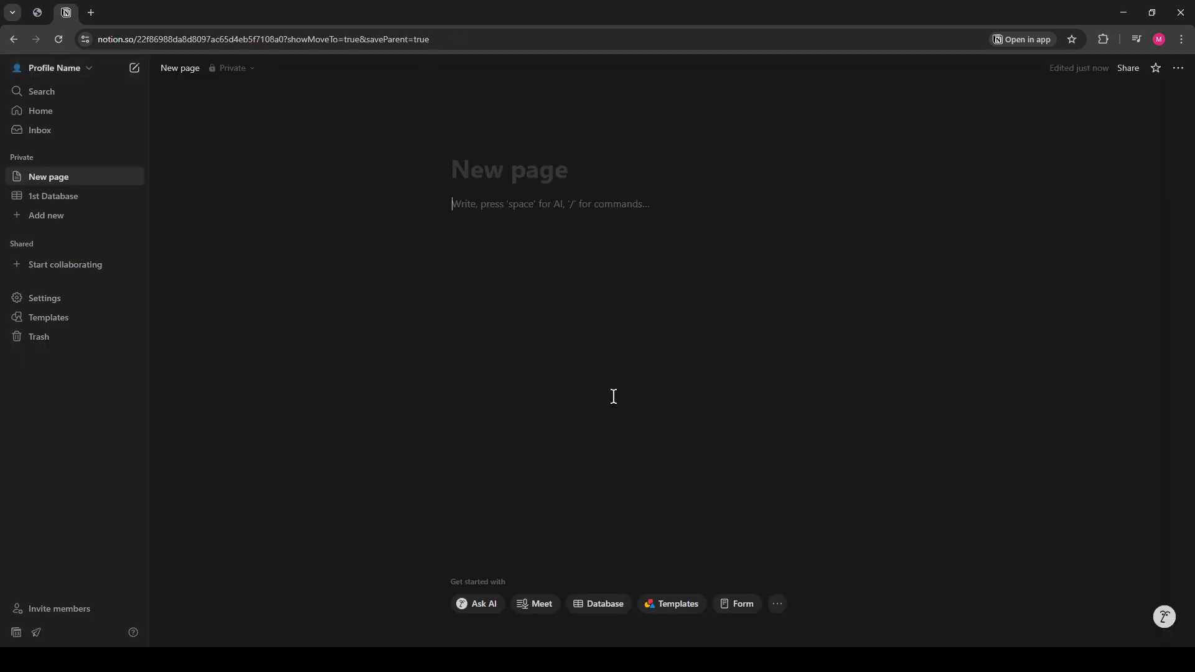
{"action": "left_click", "coordinate": [778, 604]}
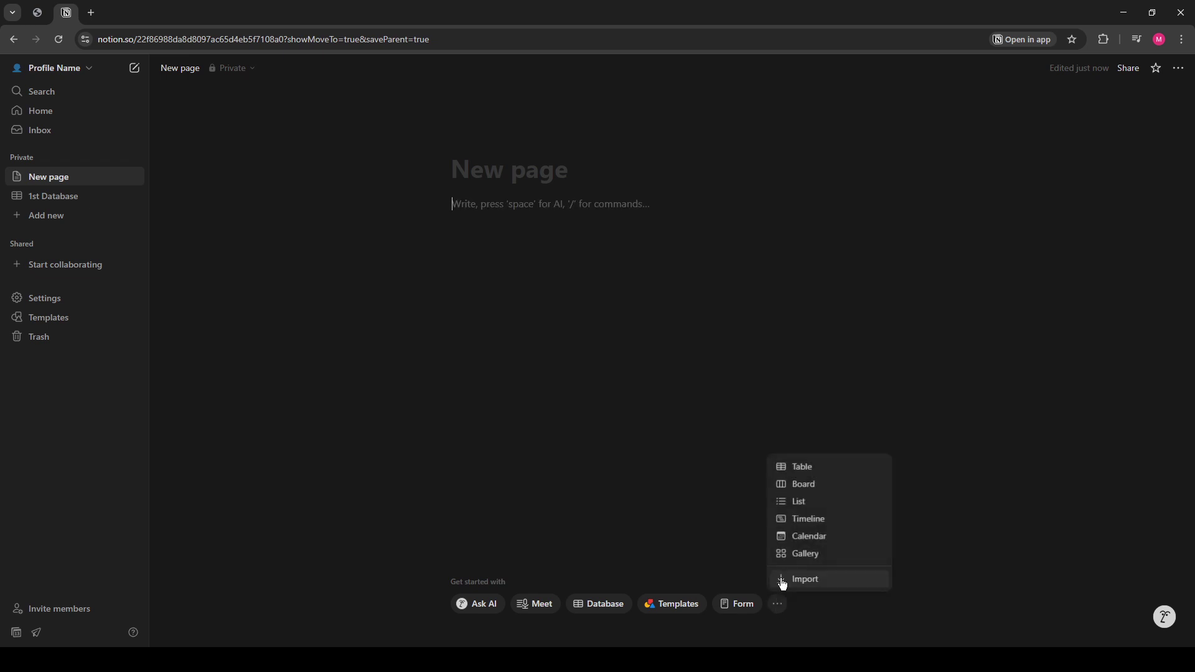
{"action": "left_click", "coordinate": [802, 468]}
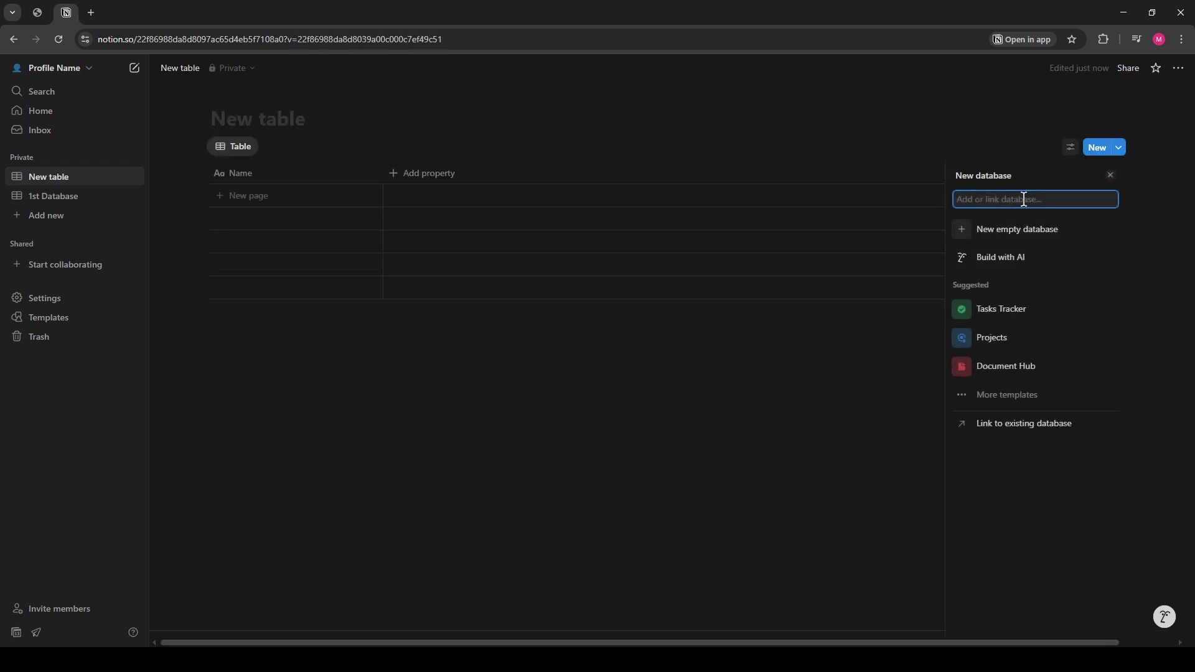
Type '2nd Database' as the new database name, dismiss that panel, and title the page '2nd database'.
{"action": "type", "text": "2"}
{"action": "key", "text": "BackSpace"}
{"action": "type", "text": "2d"}
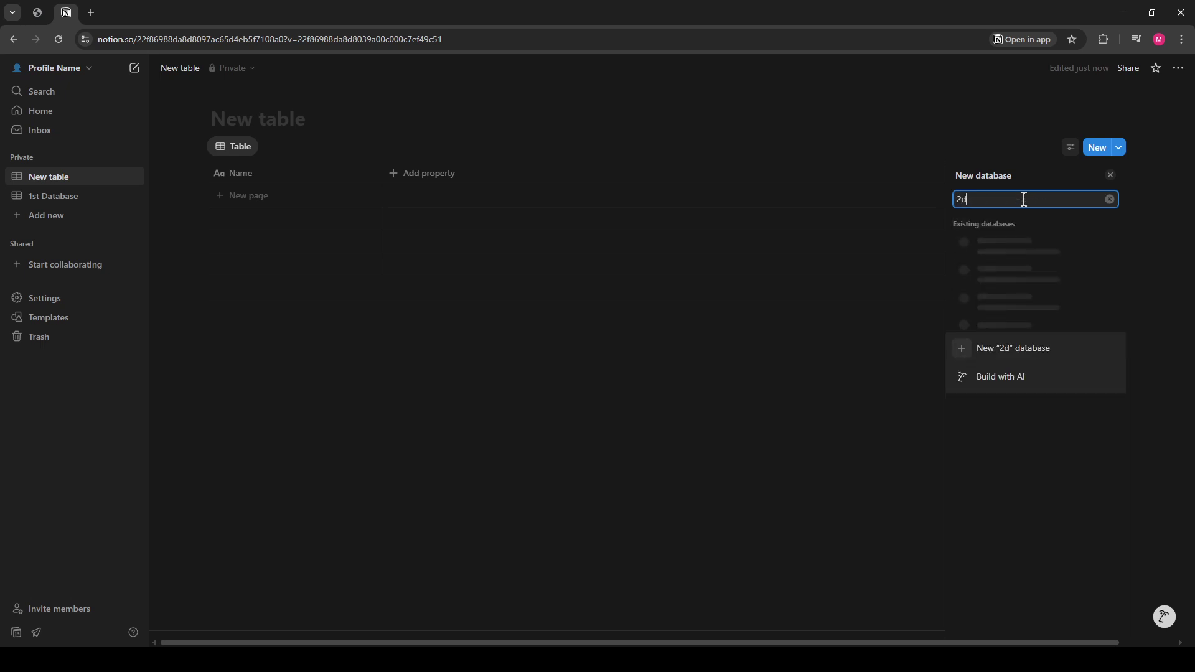
{"action": "key", "text": "BackSpace"}
{"action": "type", "text": "nd"}
{"action": "key", "text": "BackSpace"}
{"action": "key", "text": "BackSpace"}
{"action": "type", "text": "nd Database"}
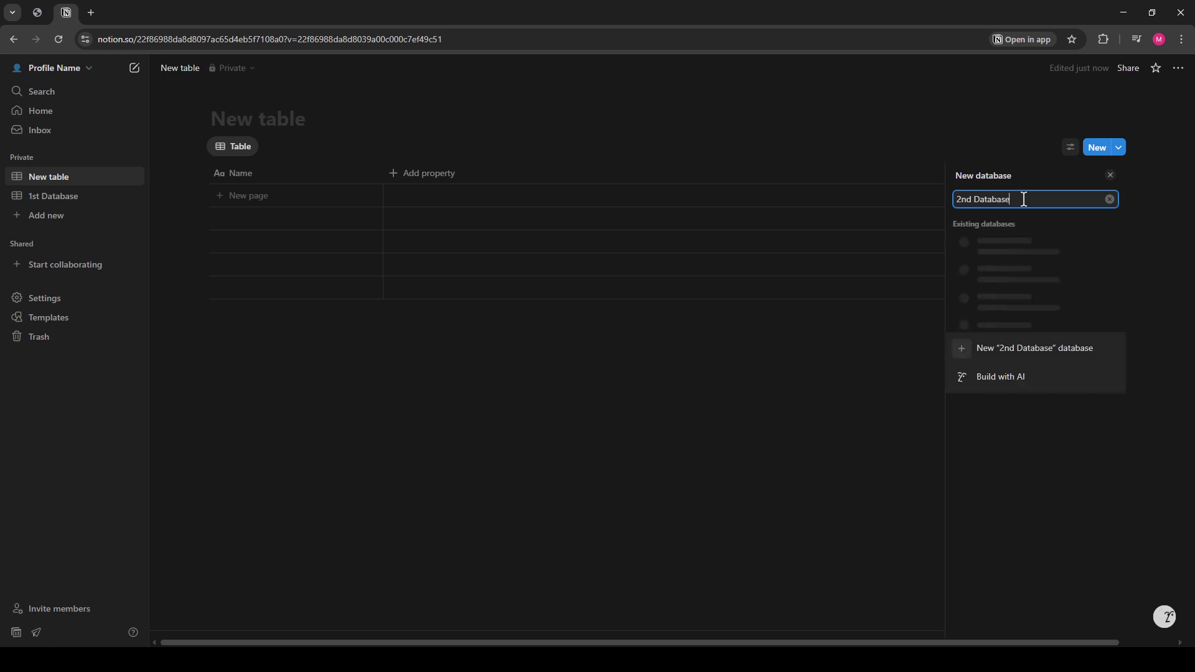
{"action": "left_click", "coordinate": [760, 435]}
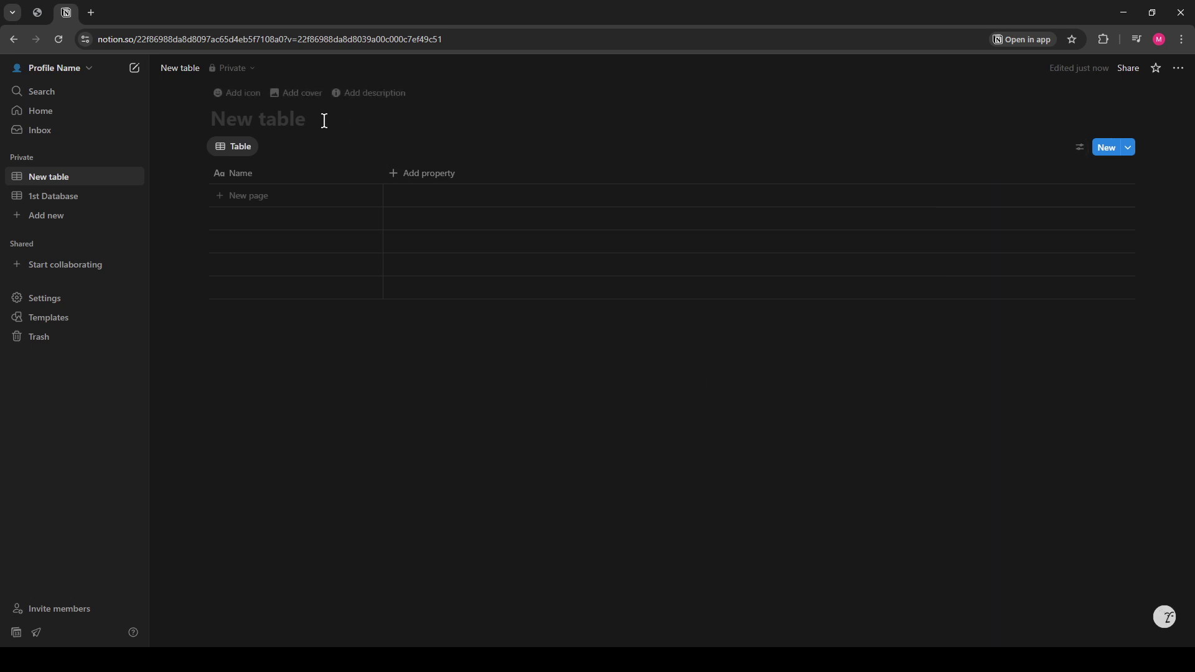
{"action": "left_click", "coordinate": [279, 120]}
{"action": "type", "text": "2nd "}
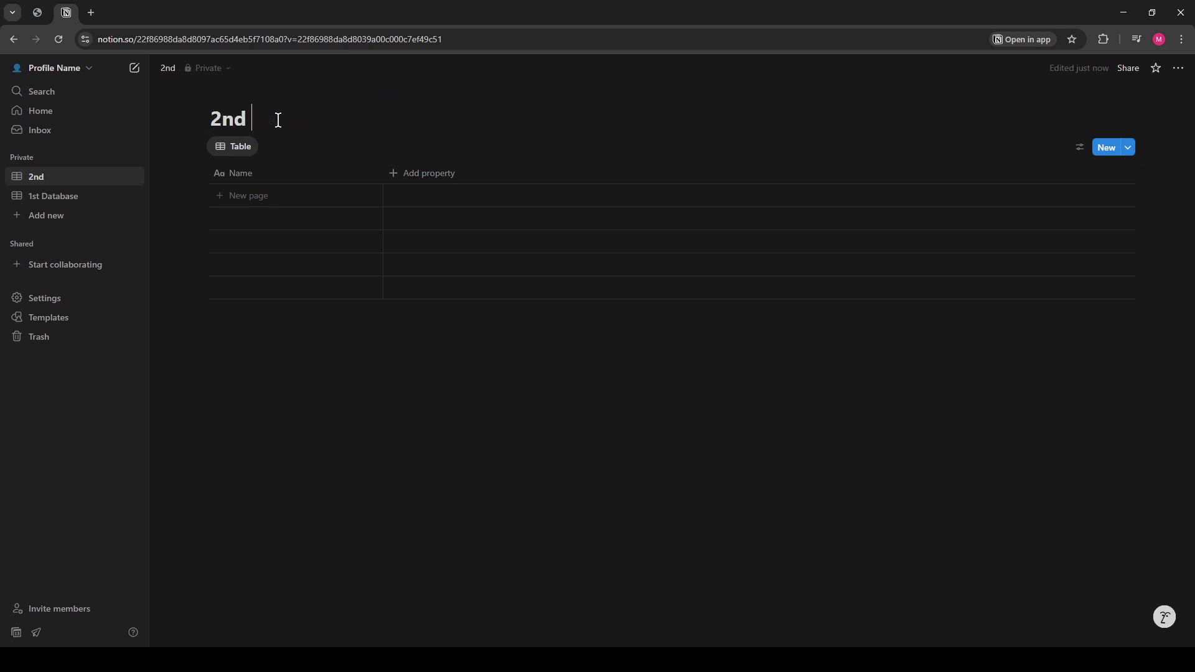
{"action": "type", "text": "datab"}
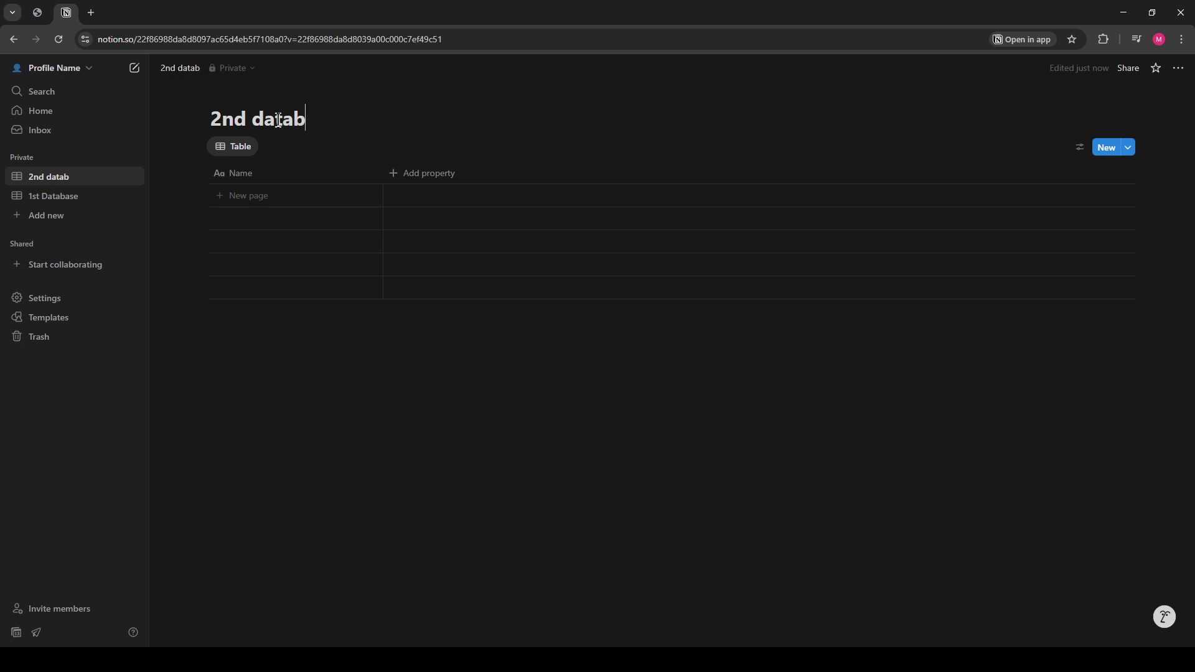
{"action": "type", "text": "ase"}
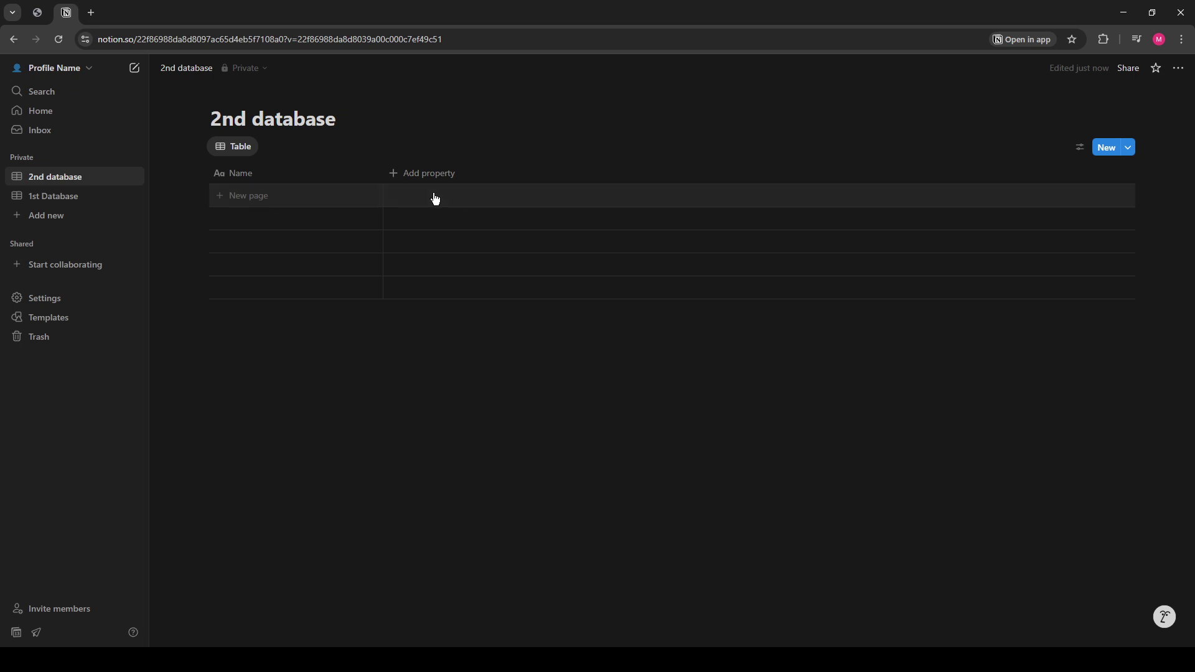
Add an empty row and a '1st Database' Relation column linked to the 1st Database table.
{"action": "left_click", "coordinate": [408, 196]}
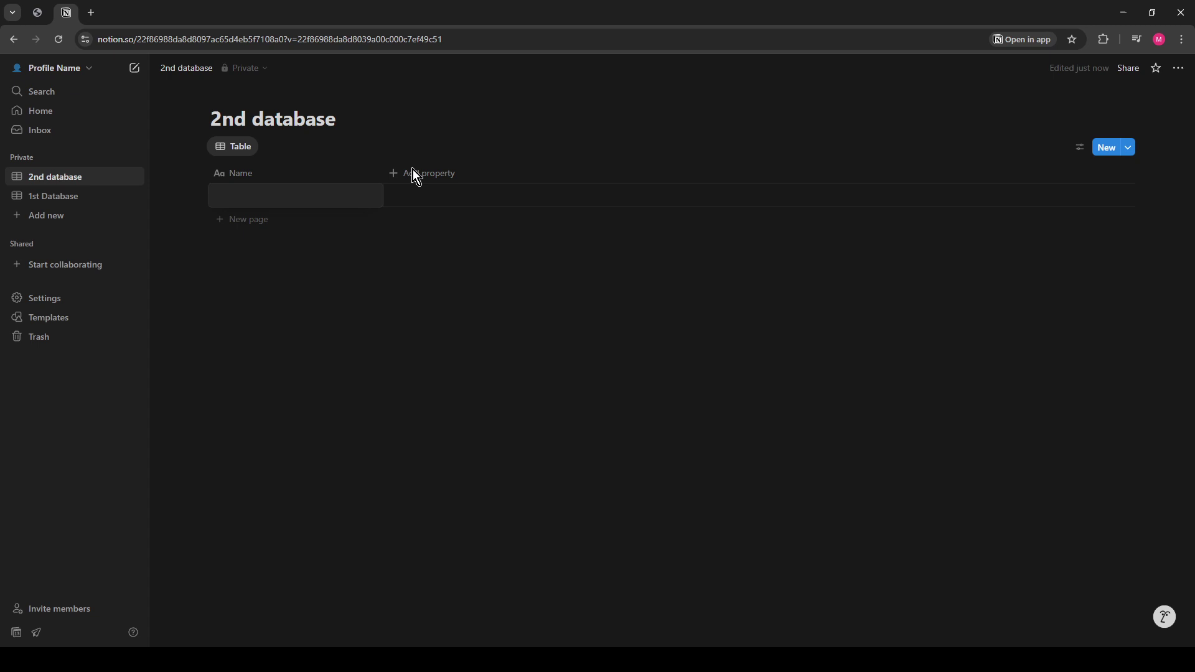
{"action": "left_click", "coordinate": [418, 177]}
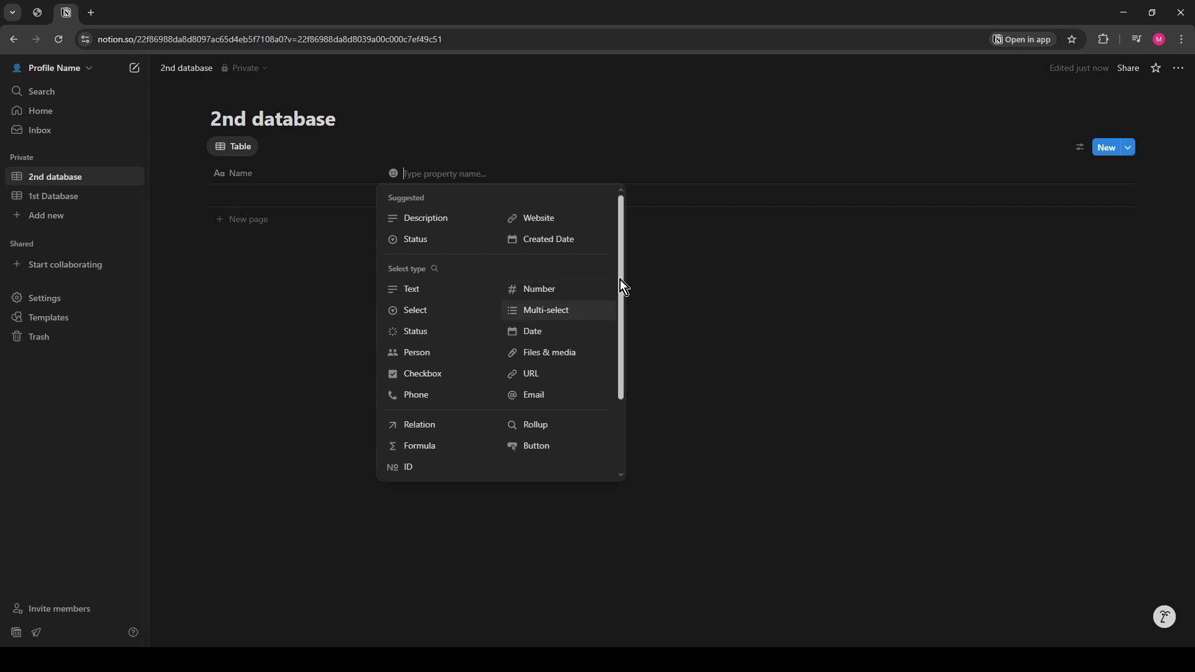
{"action": "left_click_drag", "start_coordinate": [622, 305], "coordinate": [619, 321]}
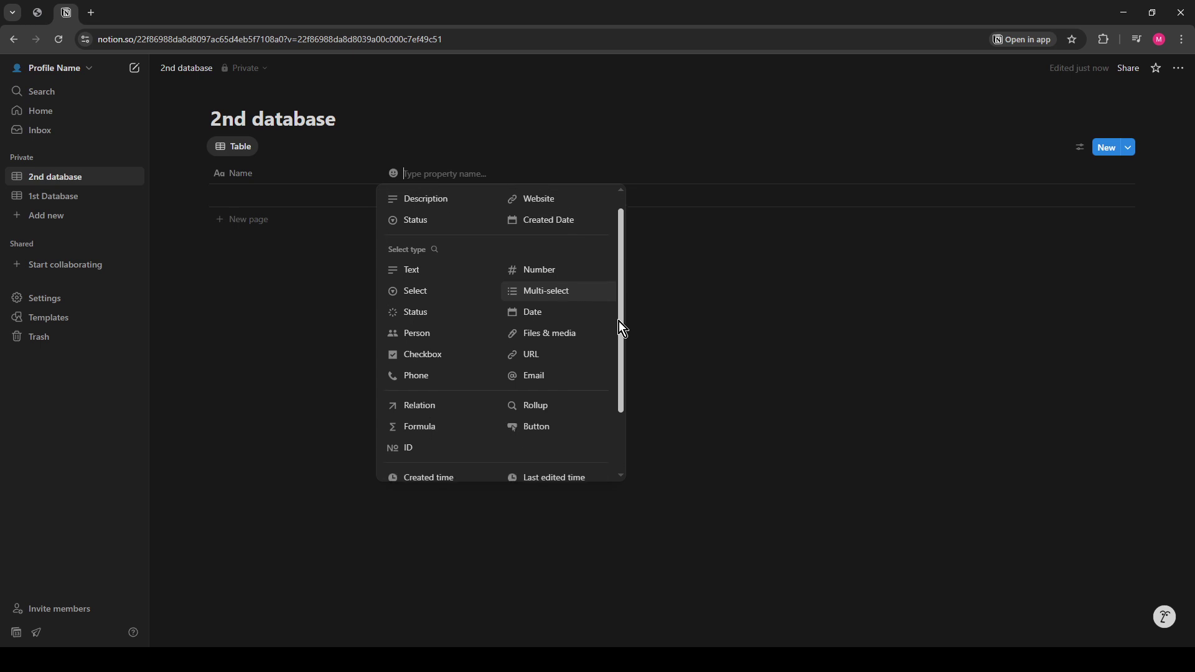
{"action": "left_click", "coordinate": [435, 407]}
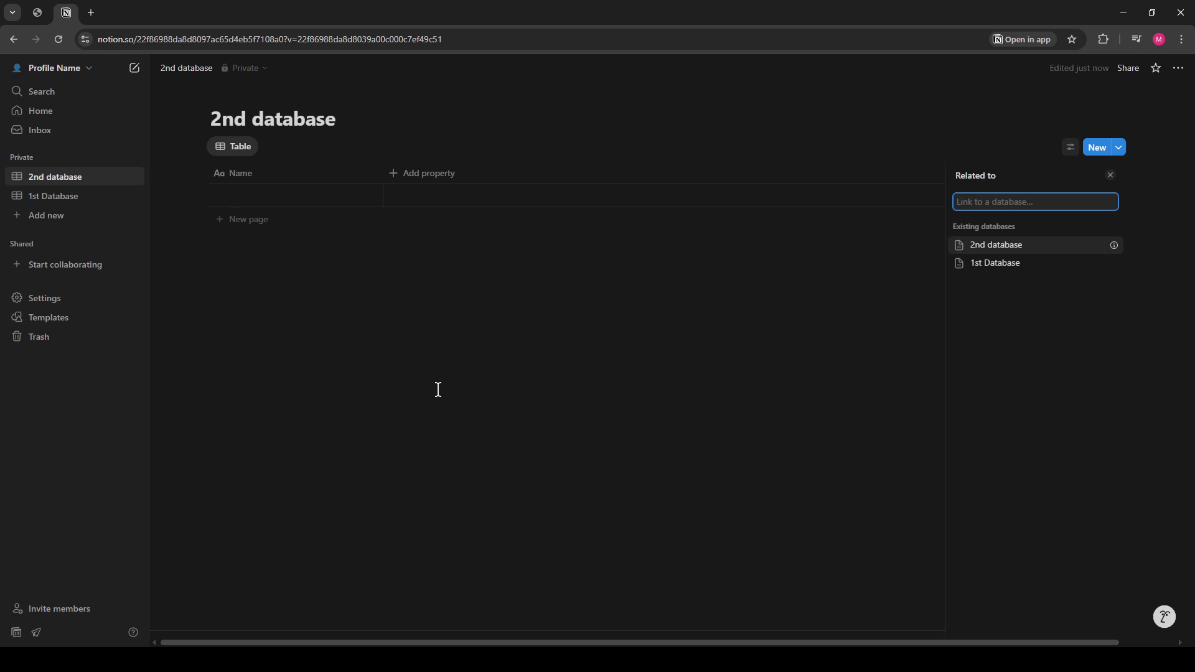
{"action": "left_click", "coordinate": [1002, 272]}
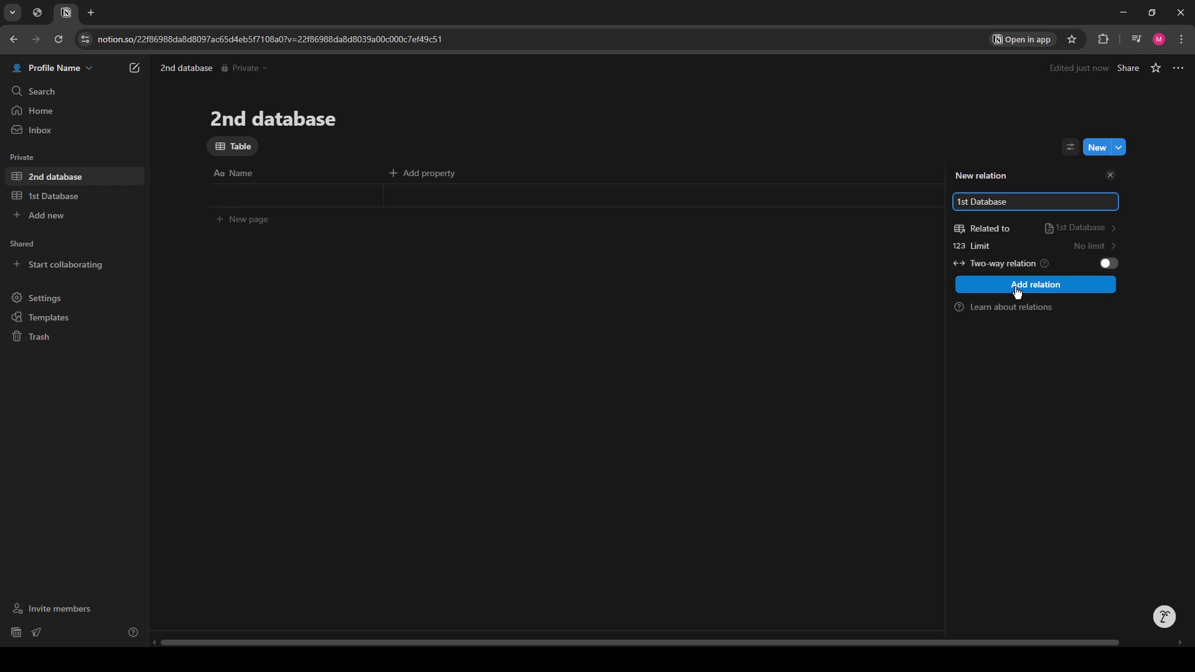
{"action": "left_click", "coordinate": [1018, 291]}
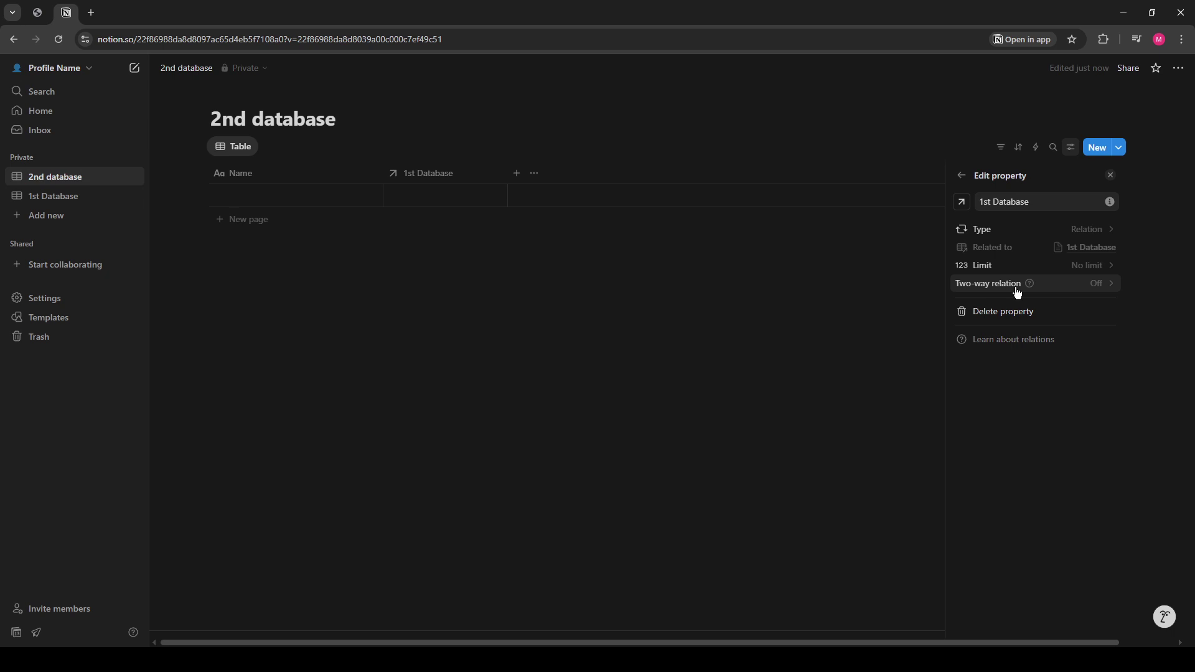
Close the relation column's settings and leave the '1st Database' cell blank without linking a page.
{"action": "left_click", "coordinate": [526, 240]}
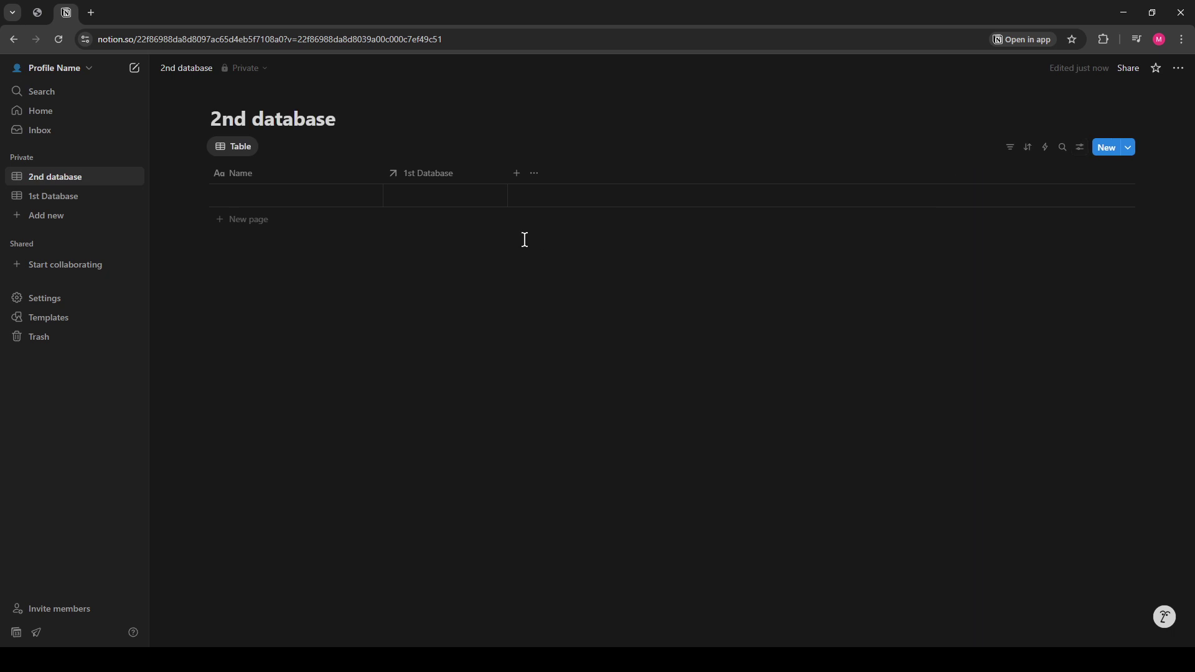
{"action": "left_click", "coordinate": [404, 197]}
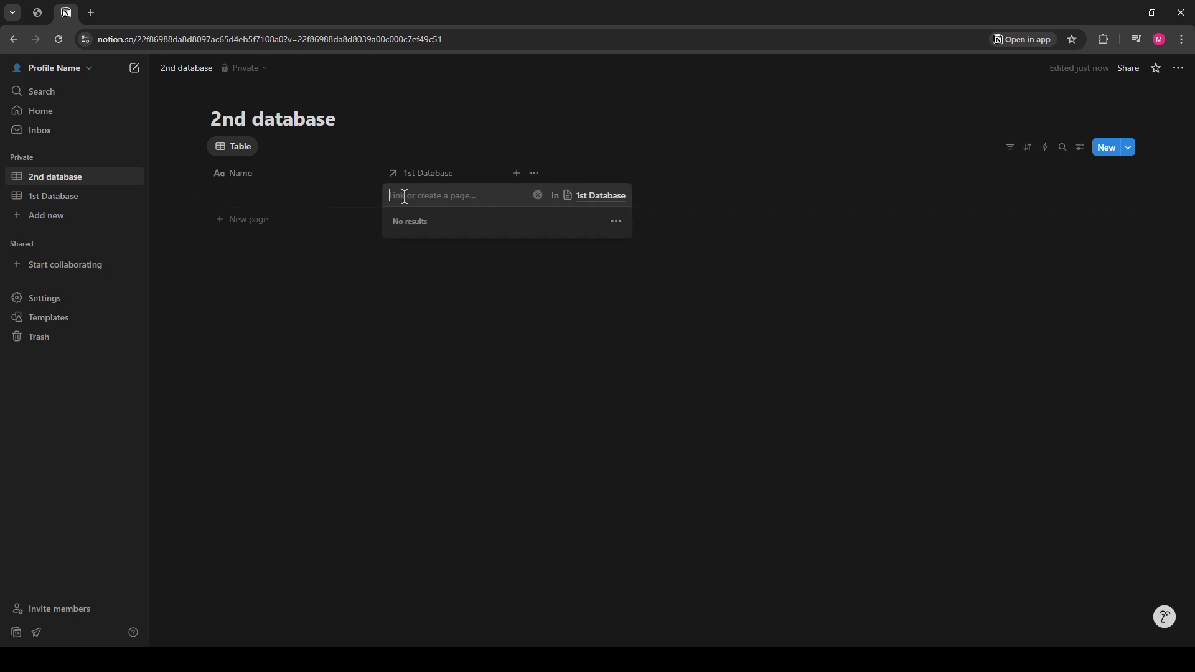
{"action": "left_click", "coordinate": [429, 301]}
{"action": "left_click", "coordinate": [435, 193]}
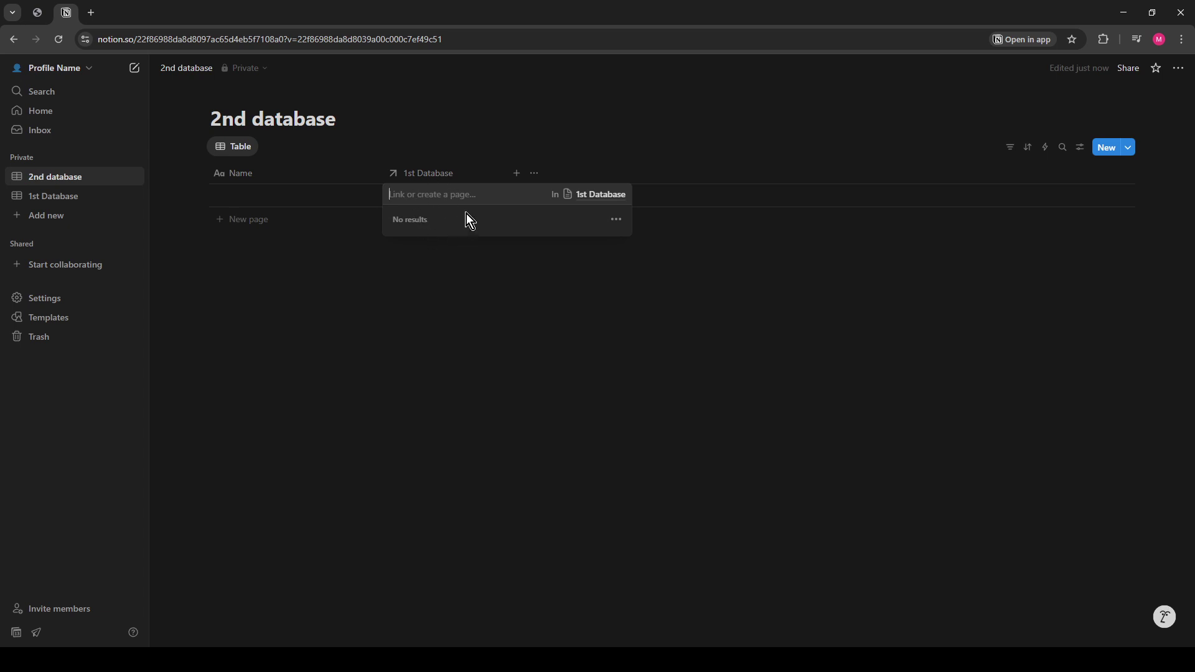
{"action": "left_click", "coordinate": [378, 284]}
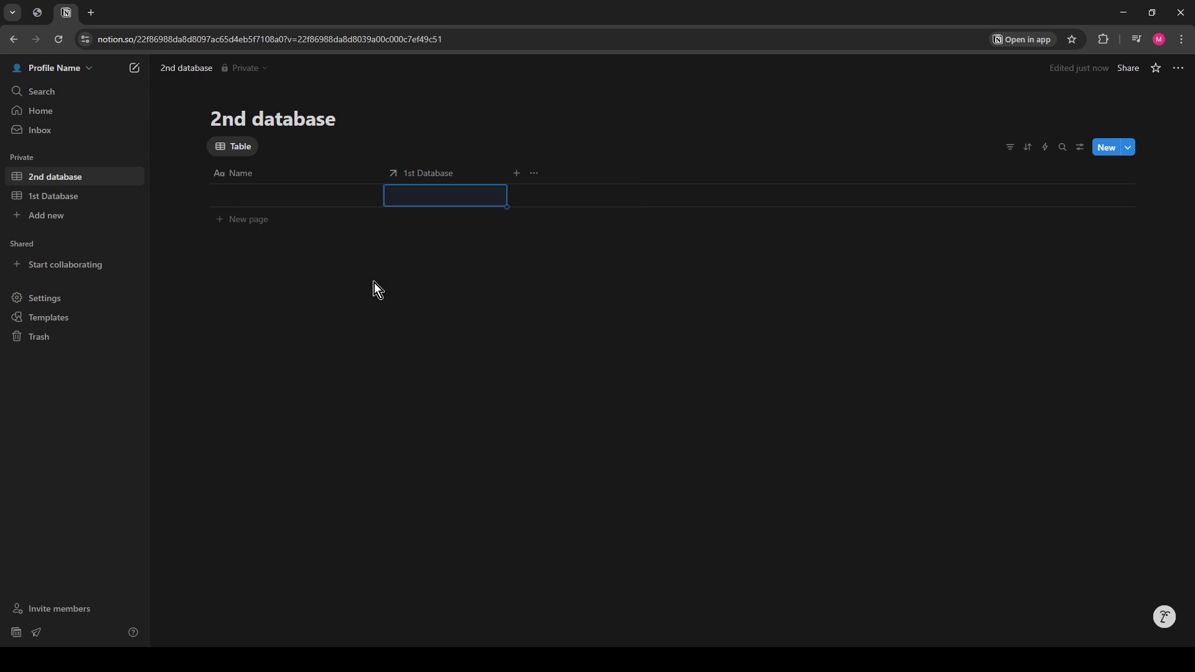
{"action": "left_click", "coordinate": [397, 343]}
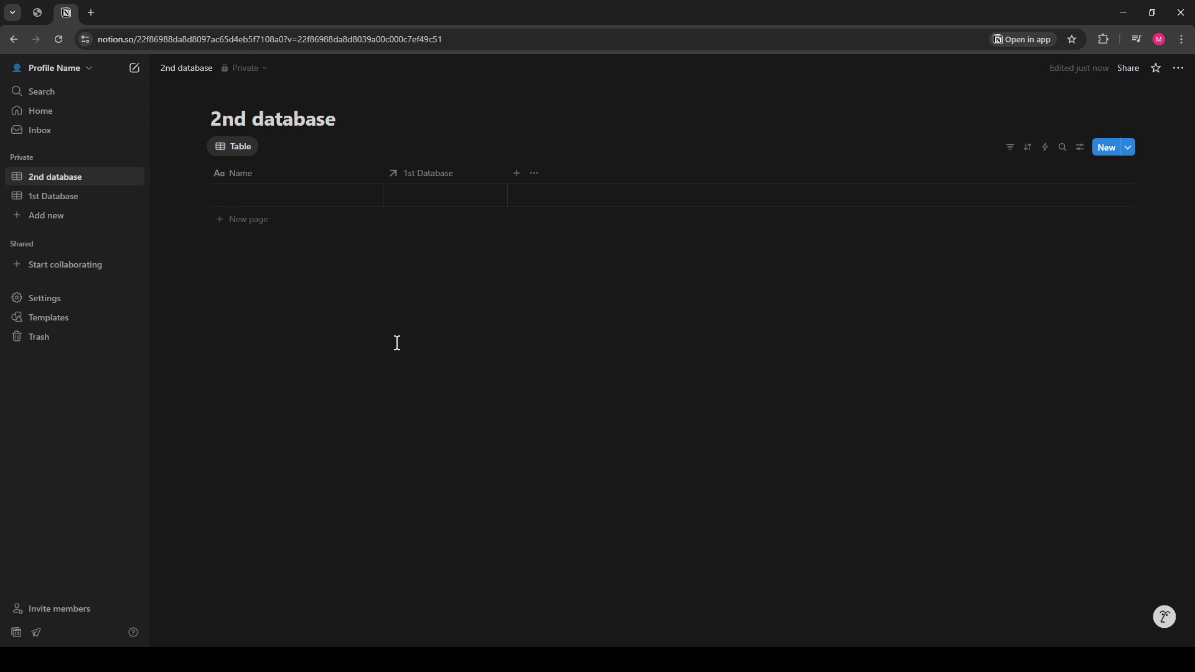